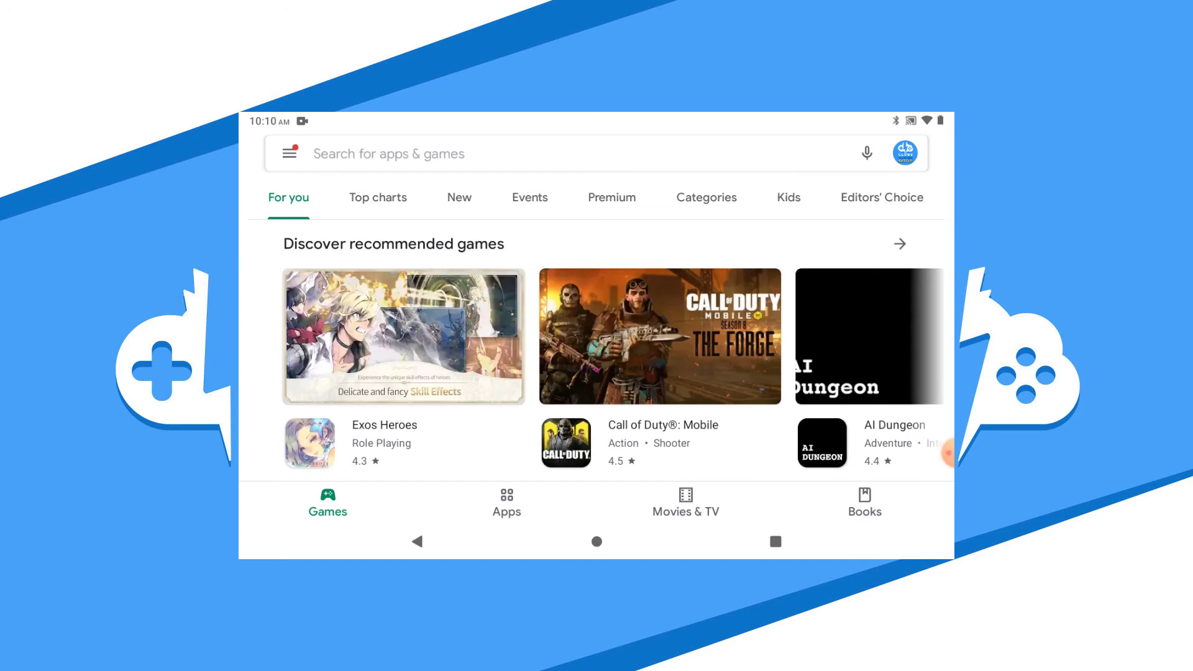
- Activate the Play Store's 'Search for apps & games' bar
{"action": "left_click", "coordinate": [559, 154]}
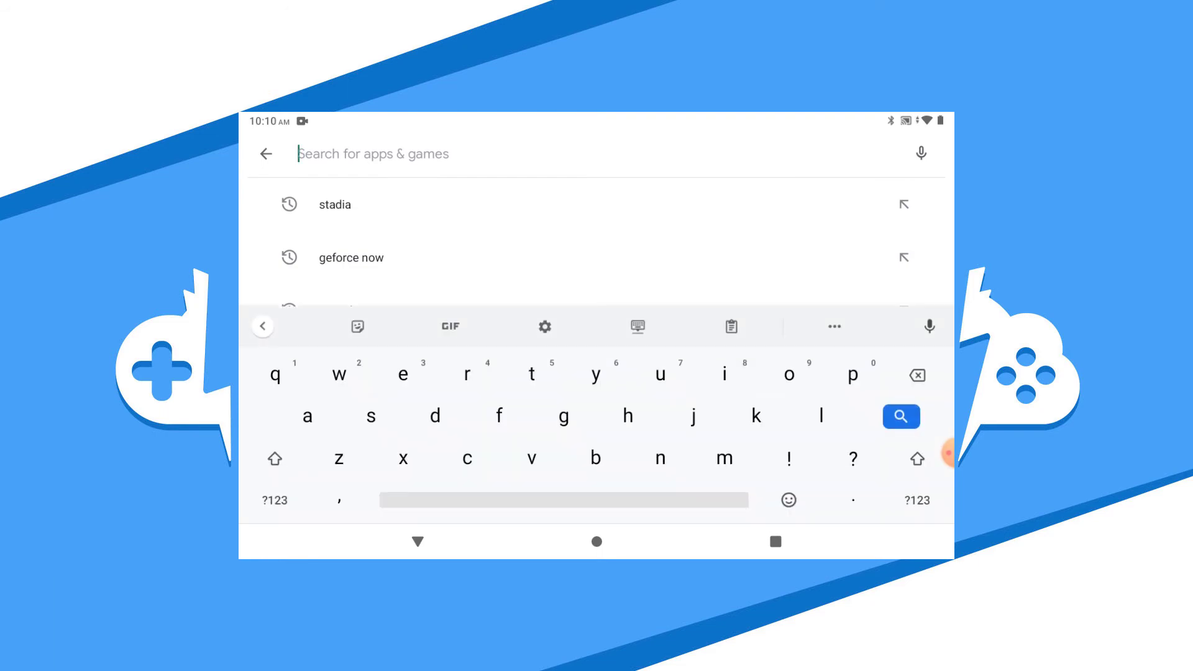
{"action": "type", "text": "shado"}
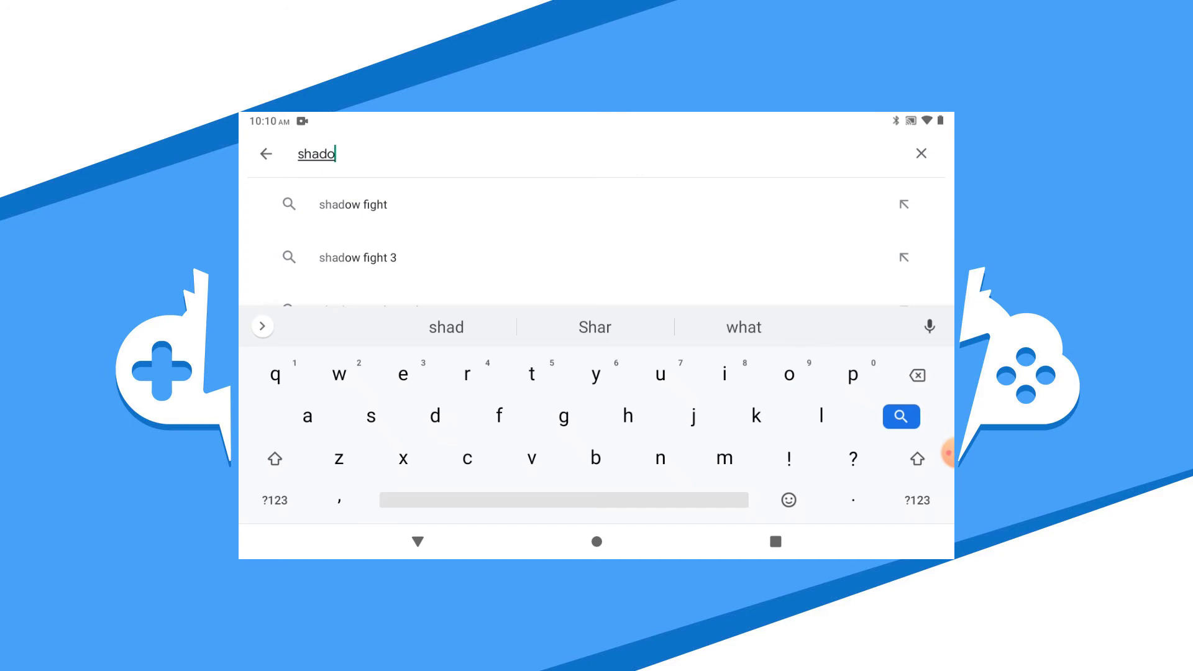
{"action": "type", "text": "w tech"}
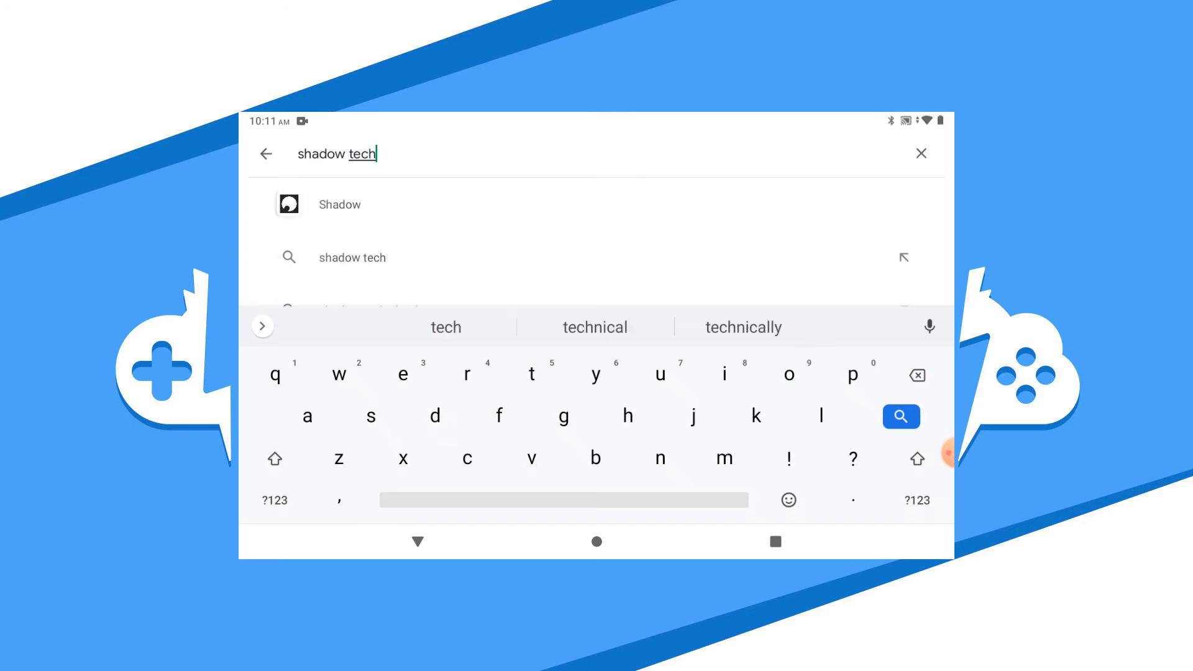
- Search Play Store for 'shadow tech' to find Shadow, then return home
{"action": "key", "text": "Return"}
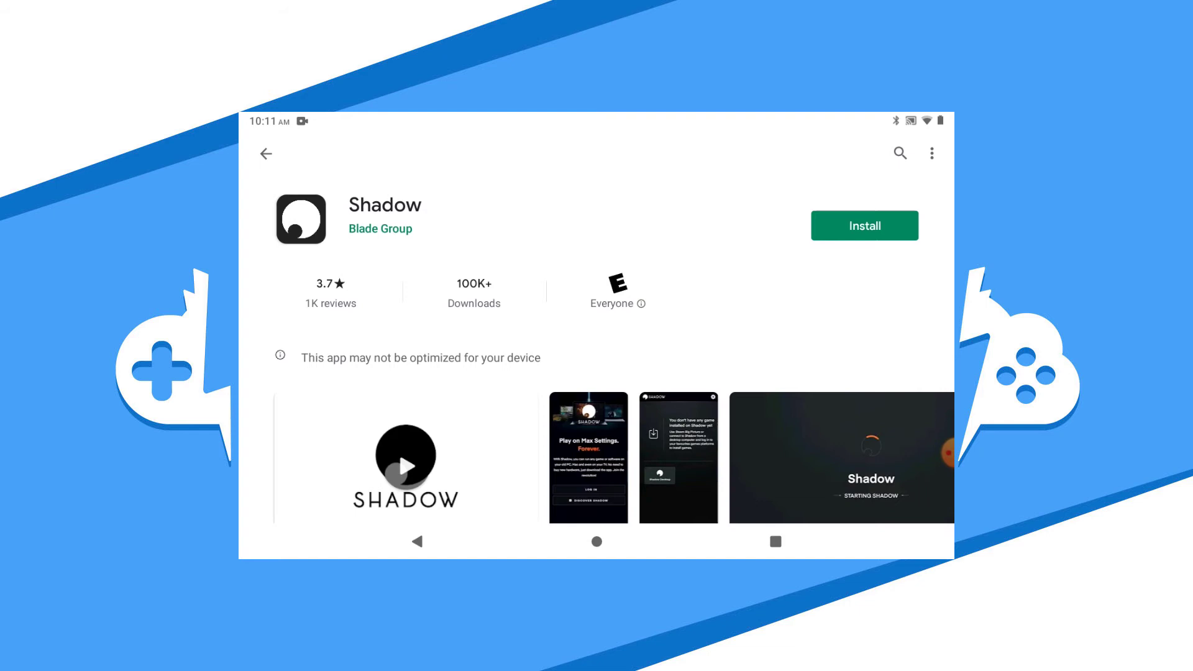
{"action": "left_click", "coordinate": [597, 541]}
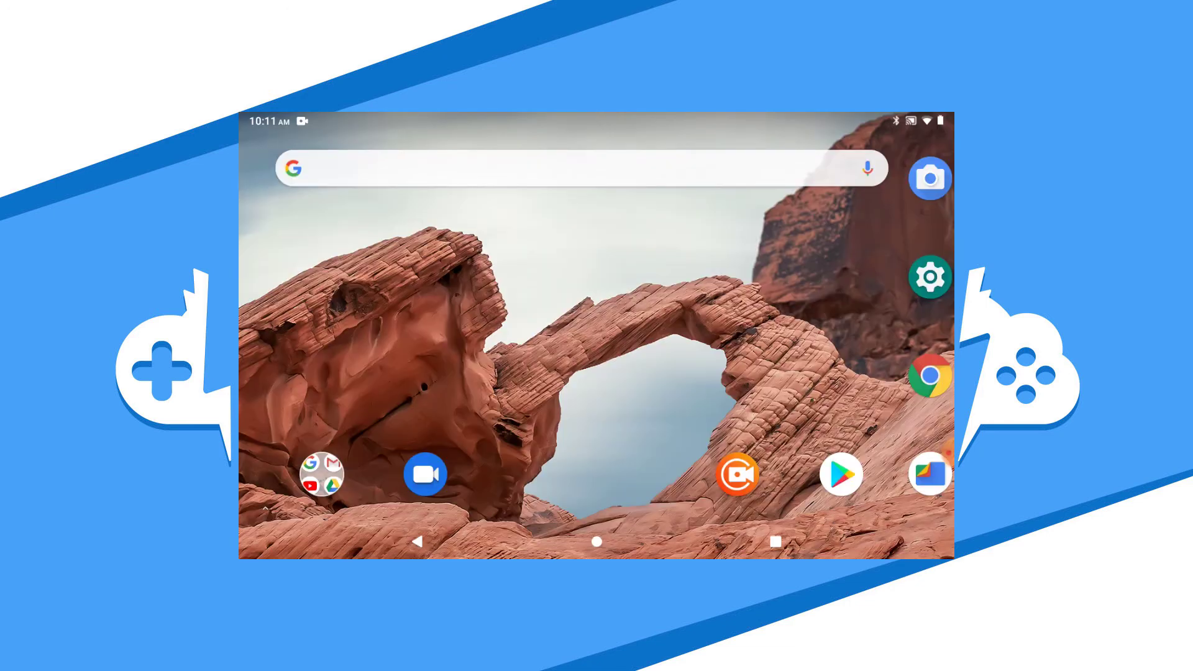
- Go to shadow.tech in Chrome to reach the Download Shadow page
{"action": "left_click", "coordinate": [929, 376]}
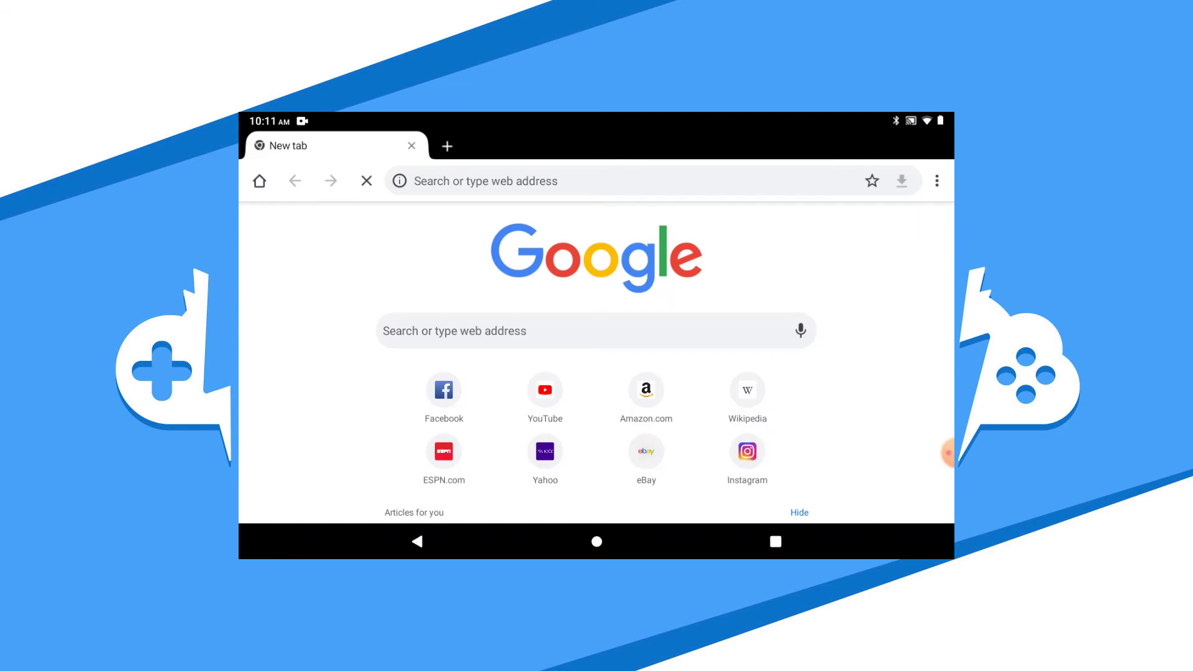
{"action": "left_click", "coordinate": [582, 168]}
{"action": "type", "text": "shado"}
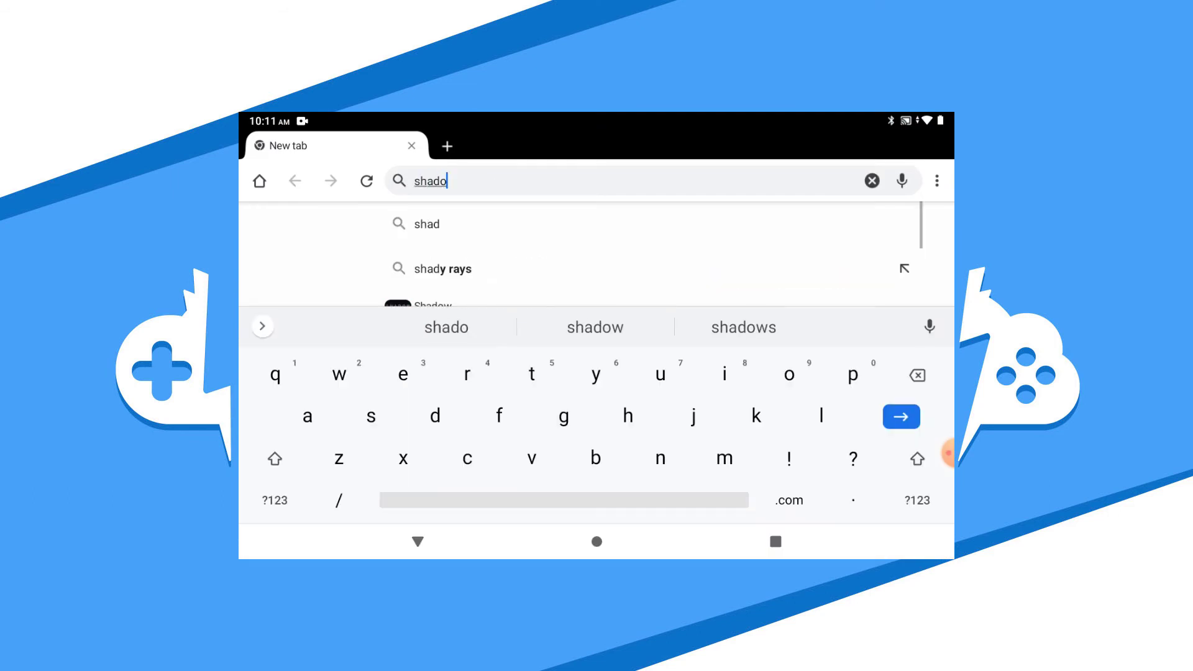
{"action": "type", "text": "w.tech"}
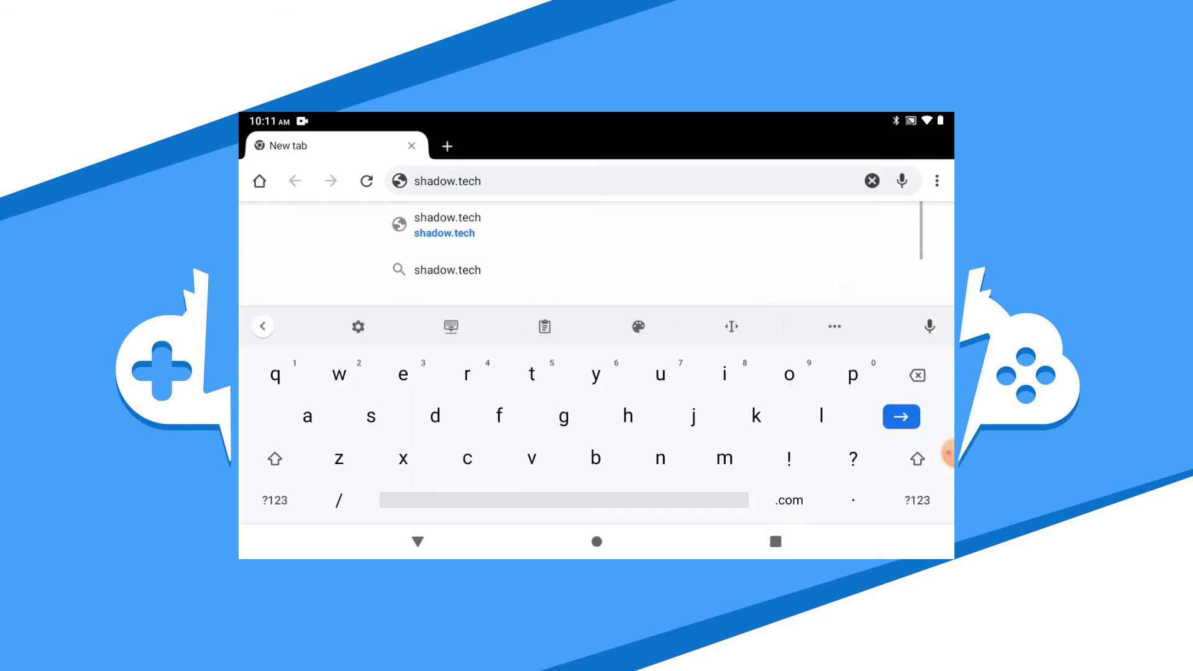
{"action": "left_click", "coordinate": [901, 417]}
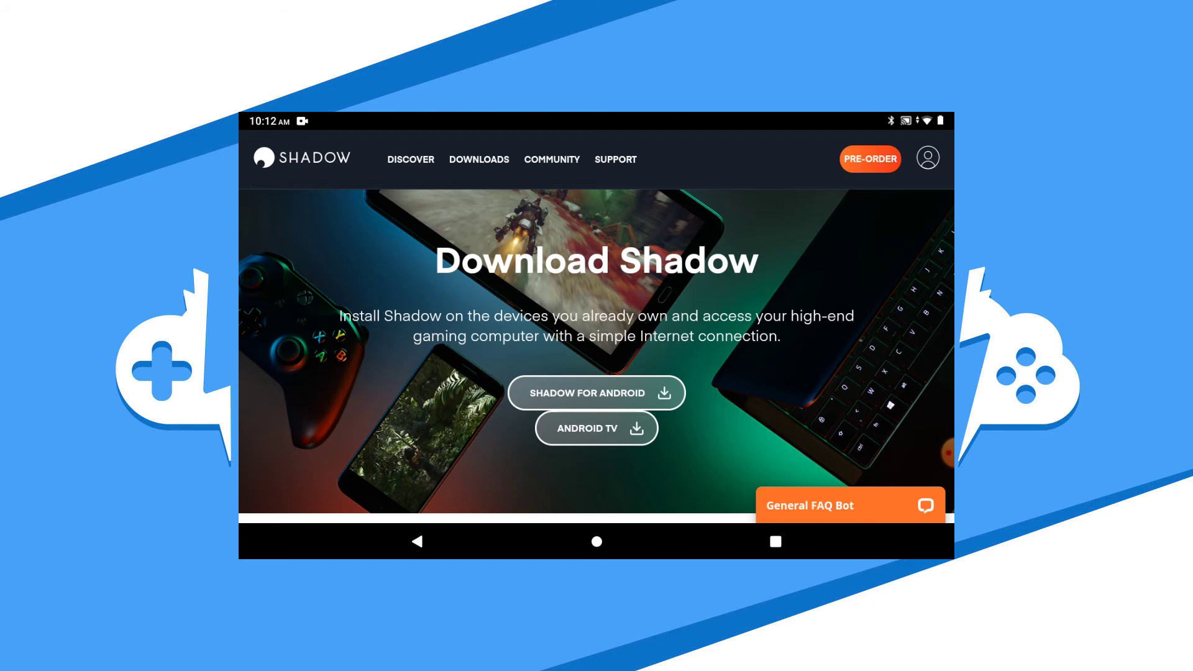
{"action": "scroll", "coordinate": [597, 373], "scroll_direction": "down", "scroll_amount": 5}
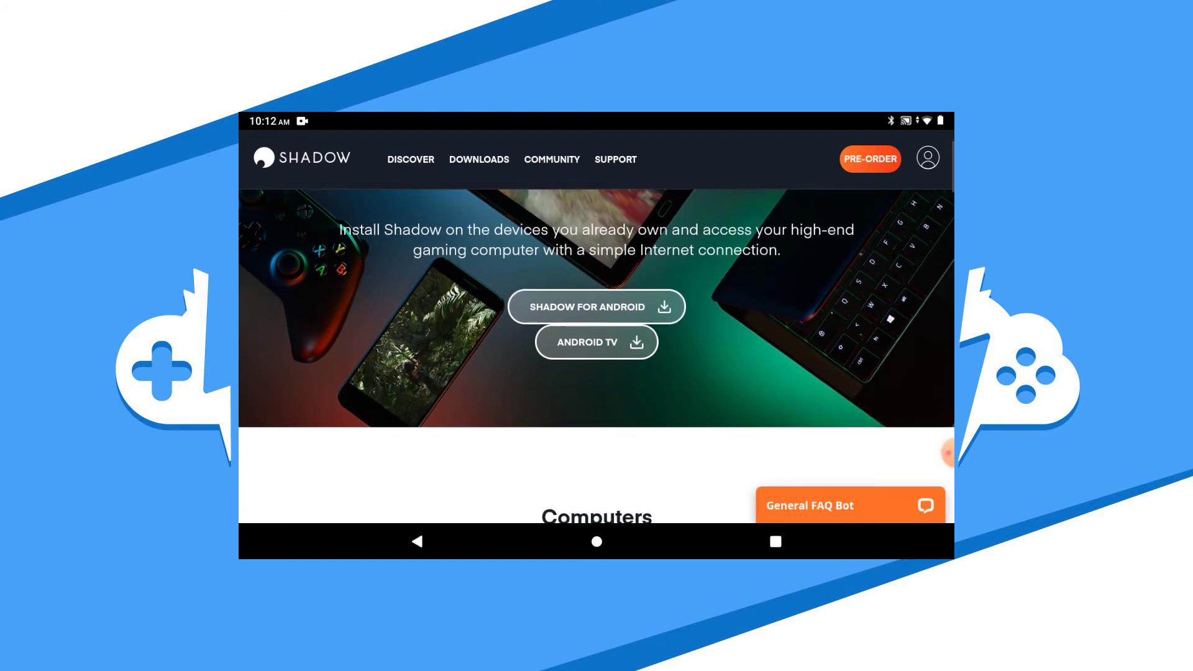
{"action": "scroll", "coordinate": [597, 373], "scroll_direction": "down", "scroll_amount": 5}
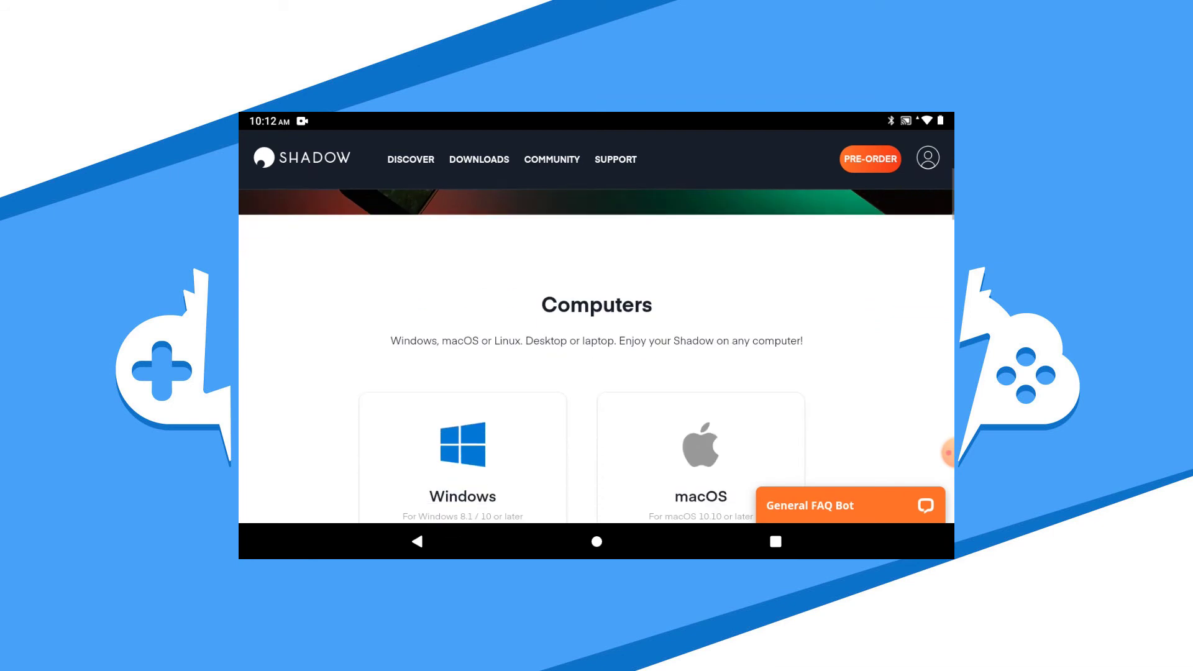
{"action": "scroll", "coordinate": [699, 477], "scroll_direction": "down", "scroll_amount": 3}
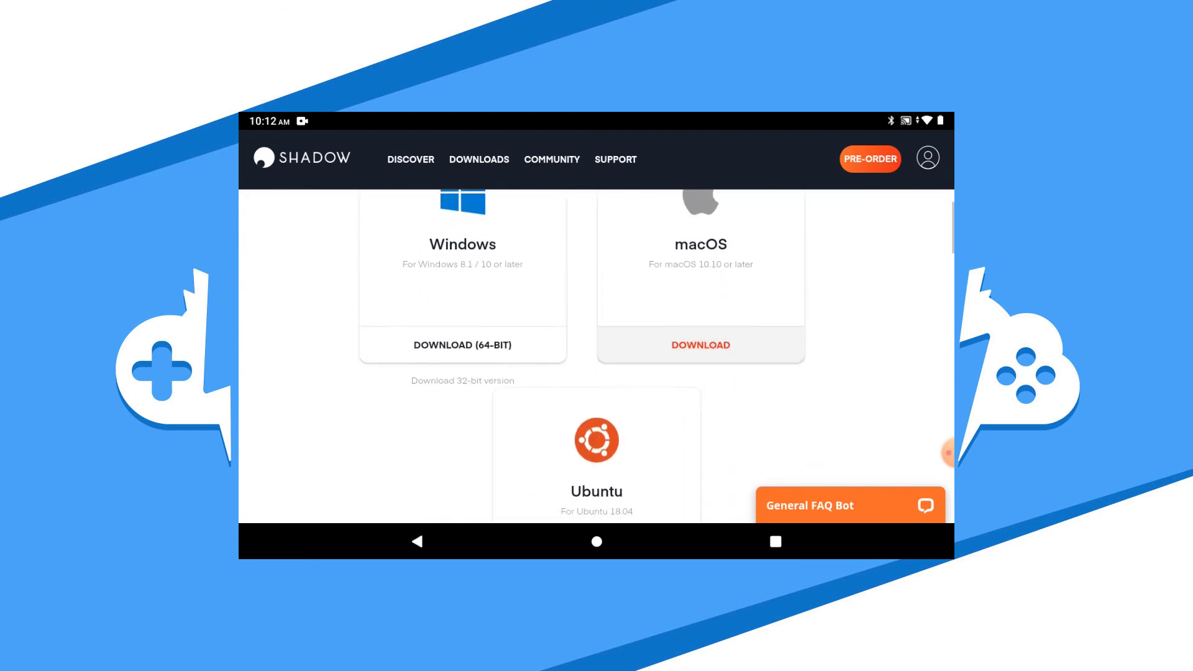
{"action": "scroll", "coordinate": [596, 374], "scroll_direction": "down", "scroll_amount": 5}
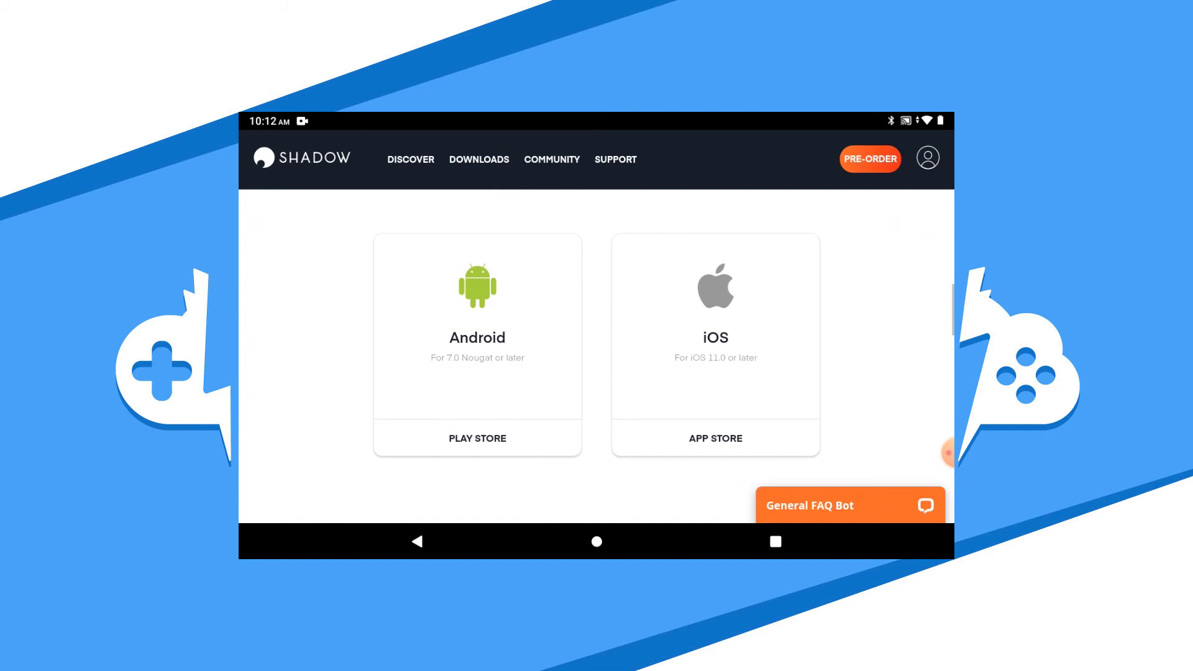
{"action": "scroll", "coordinate": [596, 373], "scroll_direction": "down", "scroll_amount": 3}
{"action": "scroll", "coordinate": [597, 374], "scroll_direction": "down", "scroll_amount": 4}
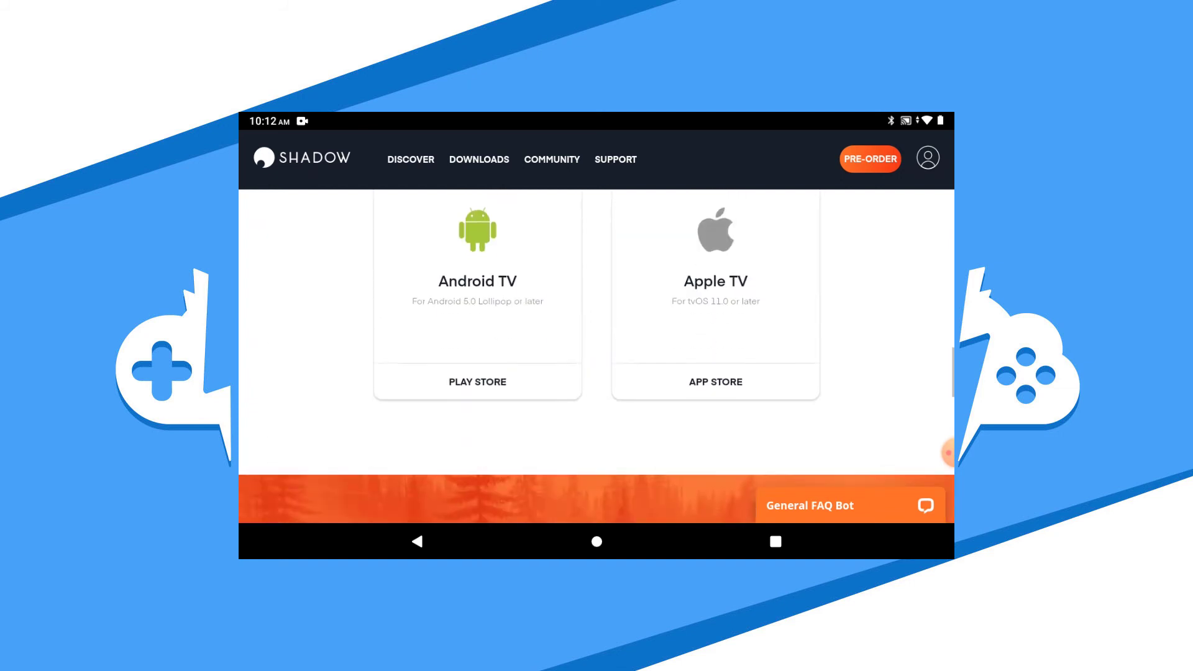
{"action": "scroll", "coordinate": [597, 373], "scroll_direction": "up", "scroll_amount": 4}
- Install the Shadow app from its Play Store listing and open it
{"action": "left_click", "coordinate": [478, 358]}
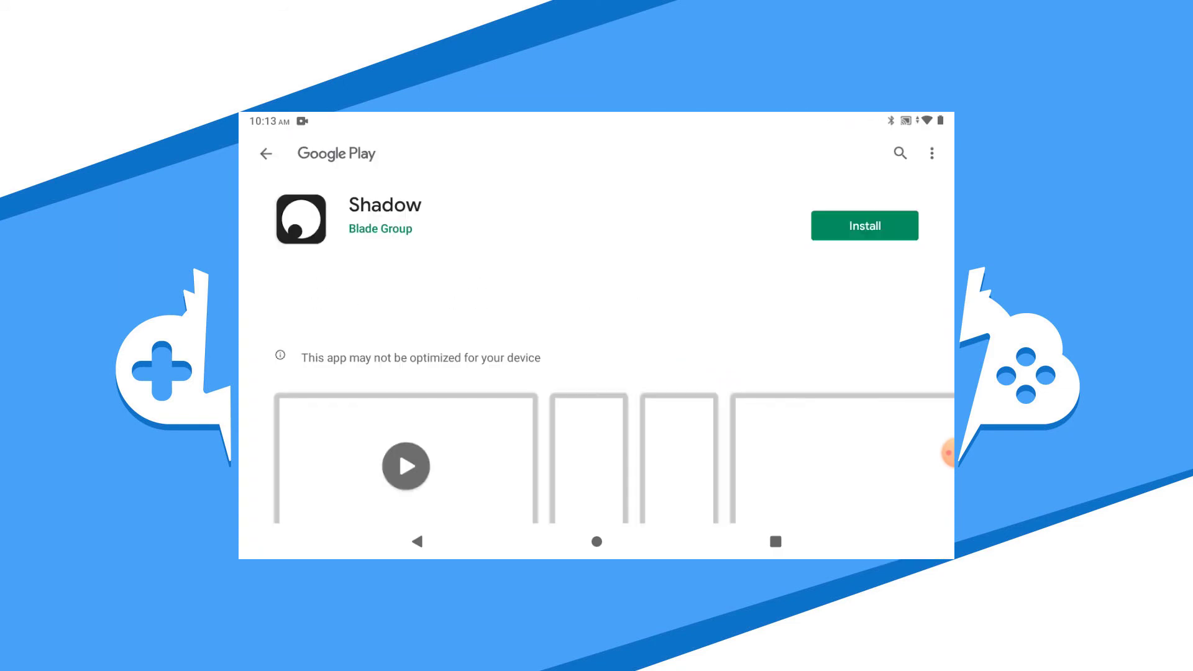
{"action": "left_click", "coordinate": [865, 226]}
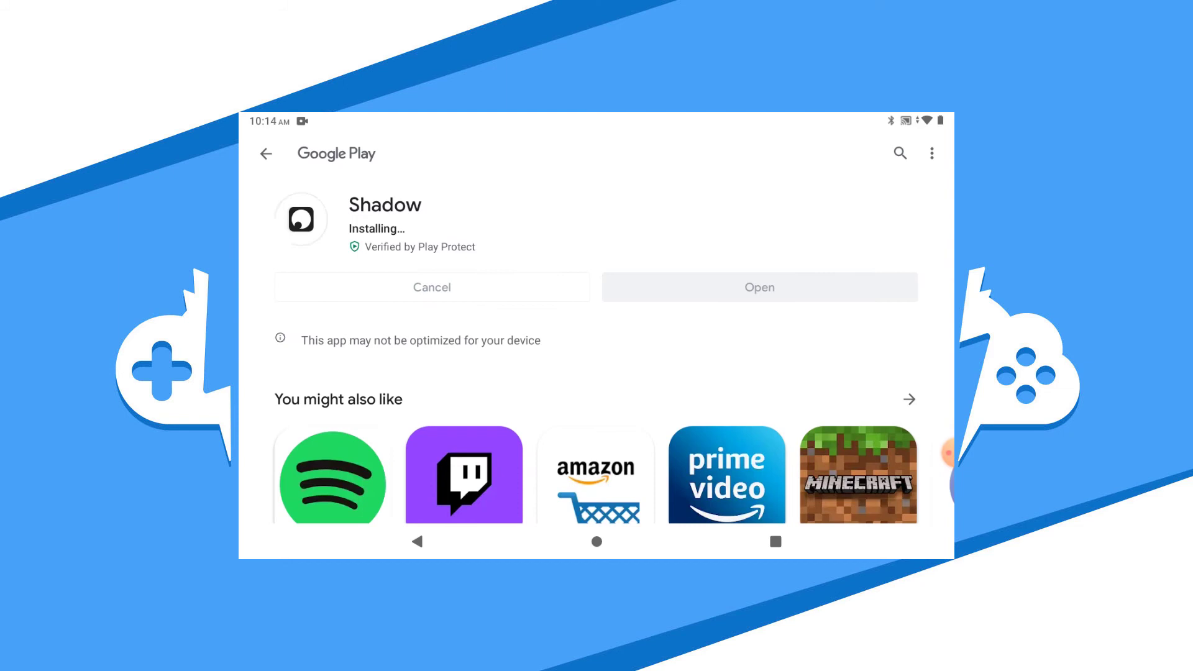
{"action": "left_click", "coordinate": [760, 279]}
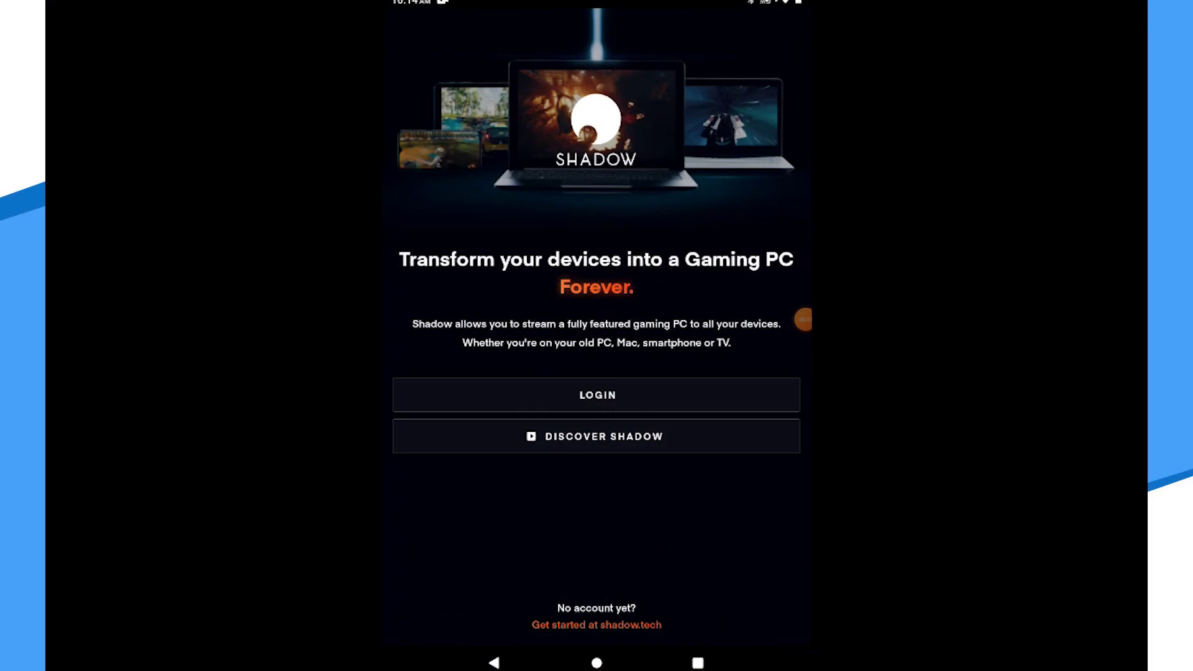
- Start the Shadow login and begin entering the account email
{"action": "left_click", "coordinate": [596, 395]}
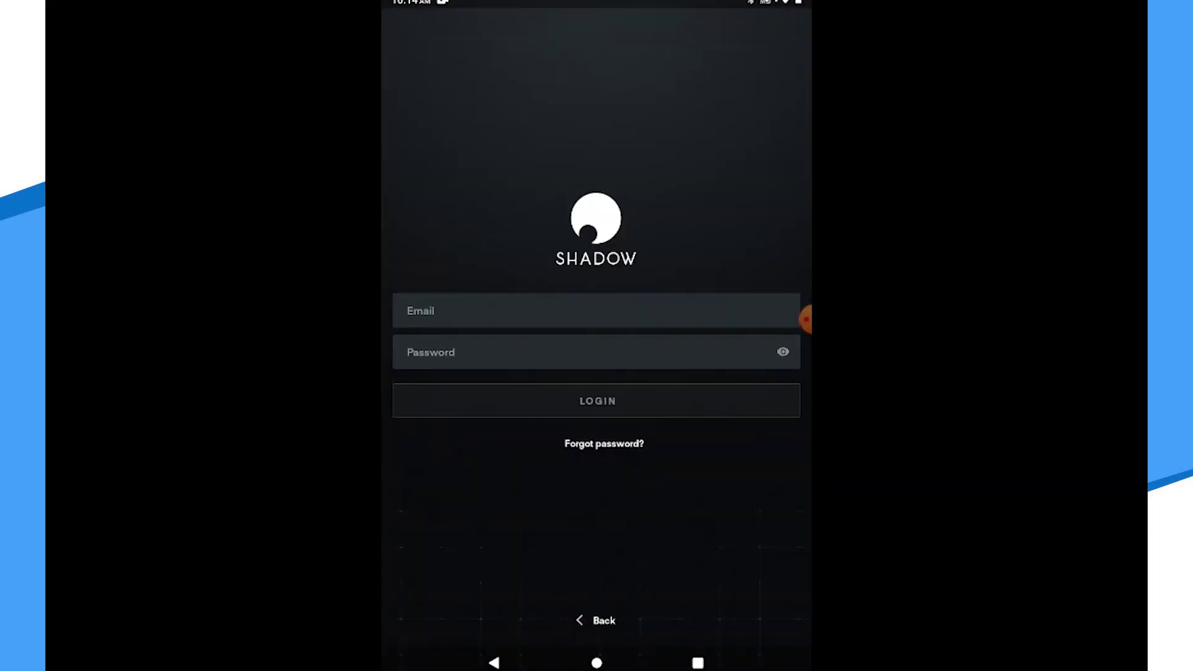
{"action": "left_click", "coordinate": [597, 311]}
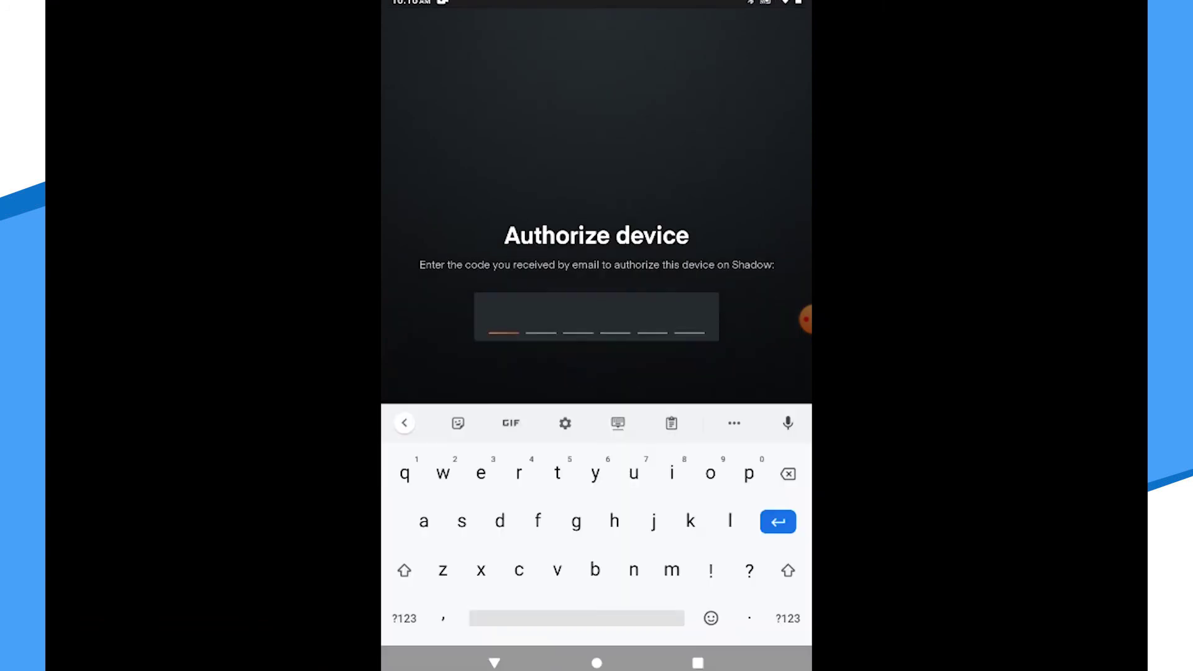
- Enter the six-character emailed code, switching between ?123 and ABC keyboards
{"action": "left_click", "coordinate": [788, 618]}
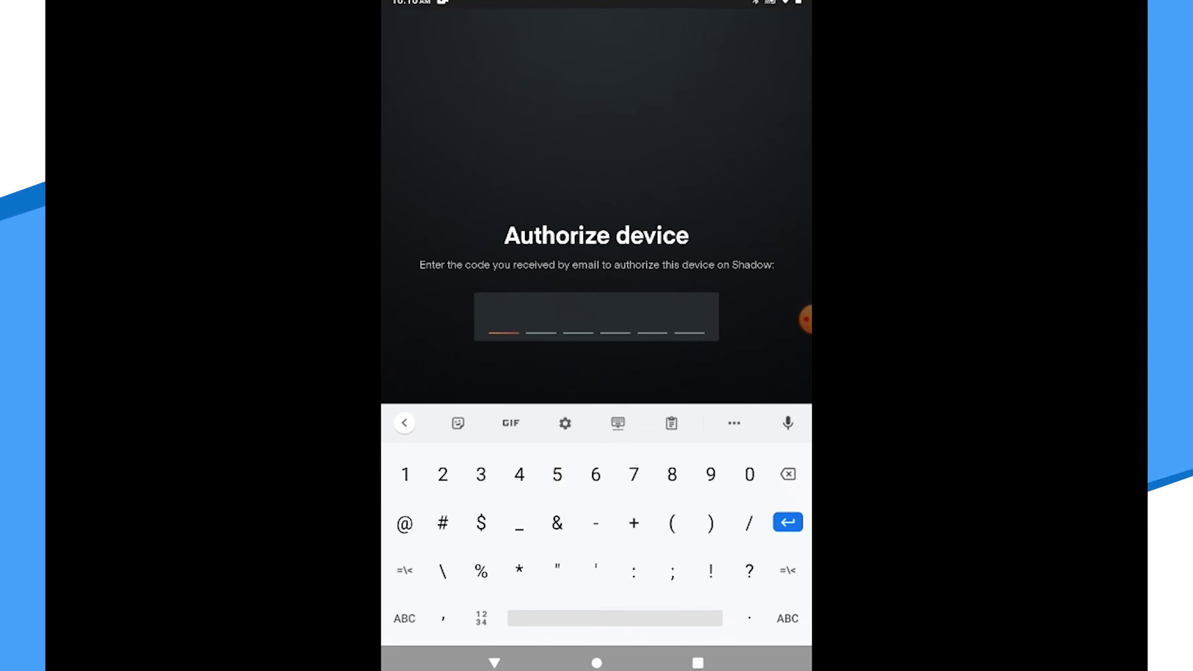
{"action": "left_click", "coordinate": [557, 474]}
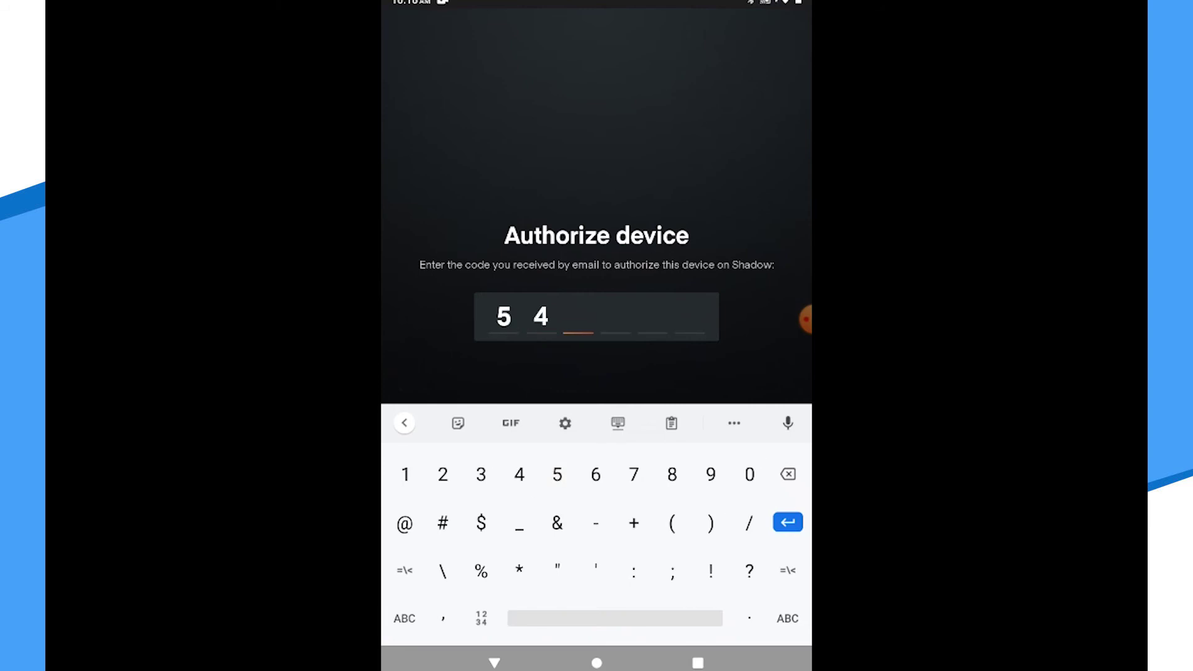
{"action": "left_click", "coordinate": [787, 617]}
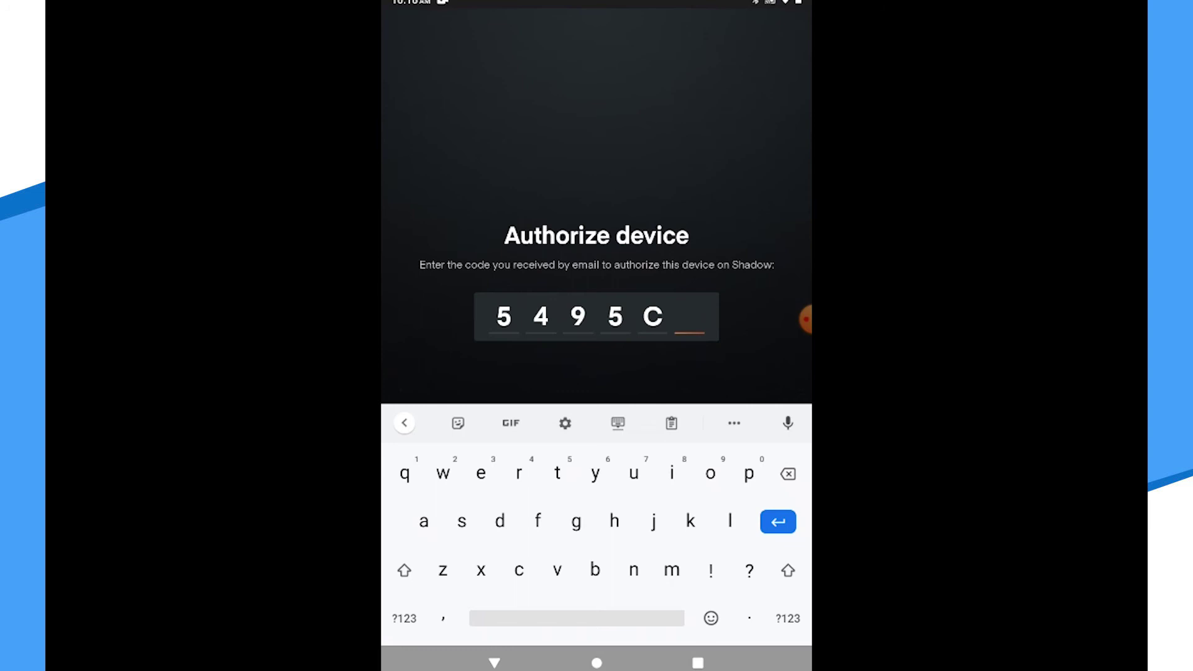
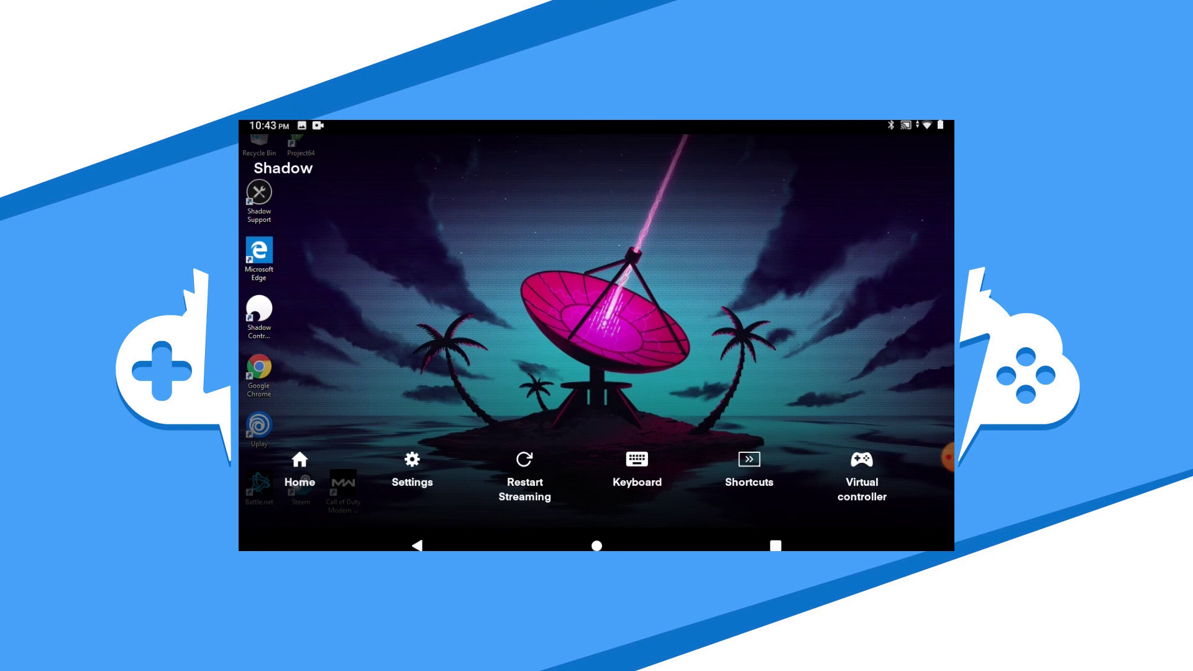
- Show and dismiss Shadow's on-screen keyboard, then bring up the Windows shortcuts panel
{"action": "left_click", "coordinate": [637, 471]}
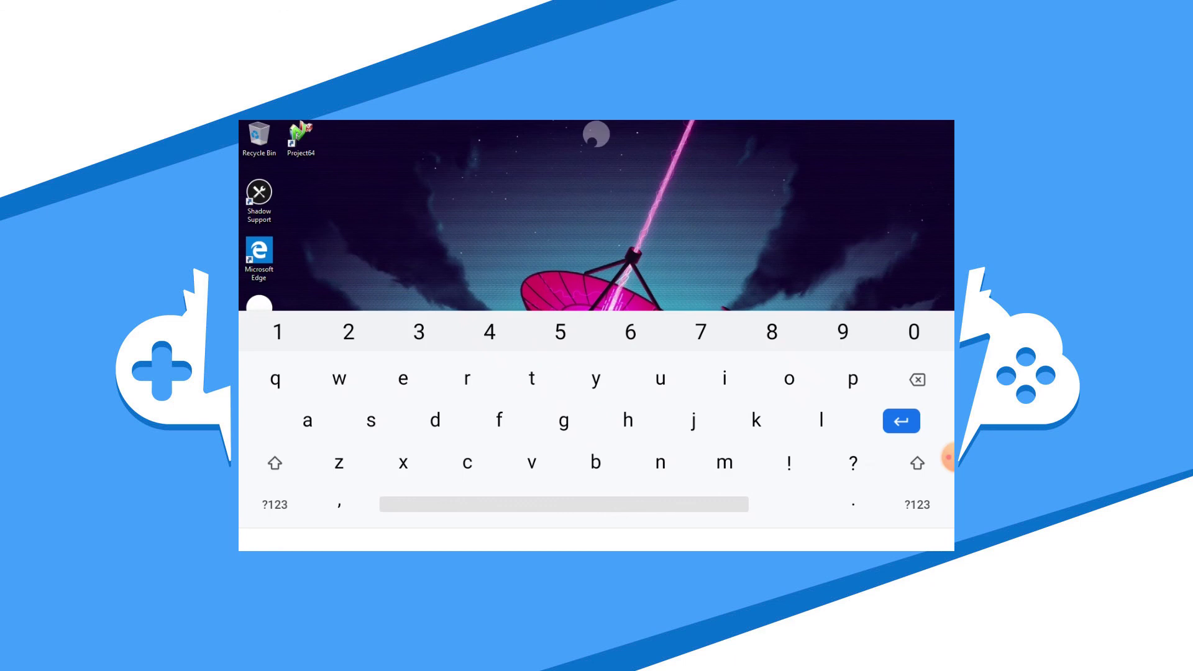
{"action": "key", "text": "Escape"}
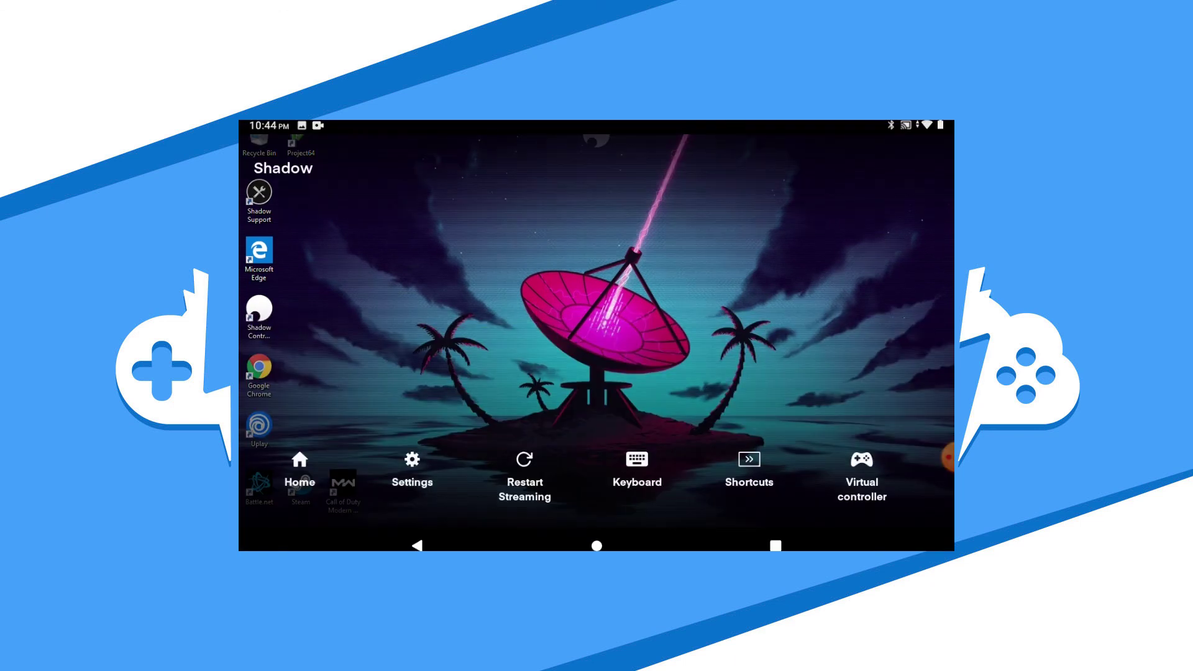
{"action": "left_click", "coordinate": [748, 471]}
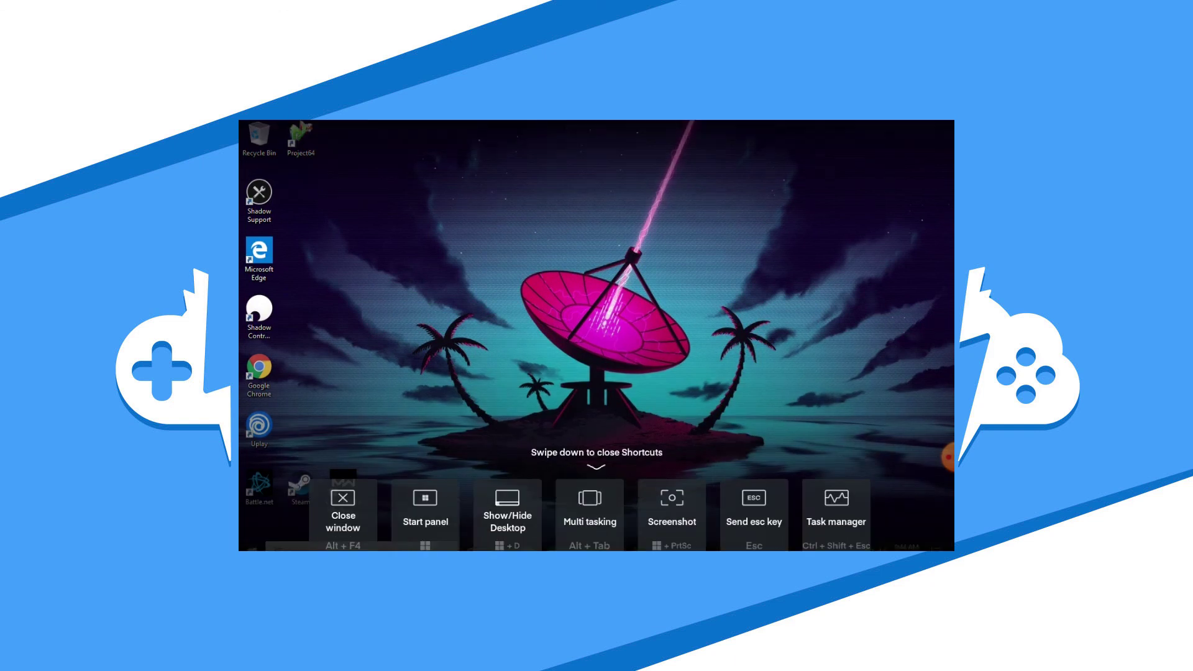